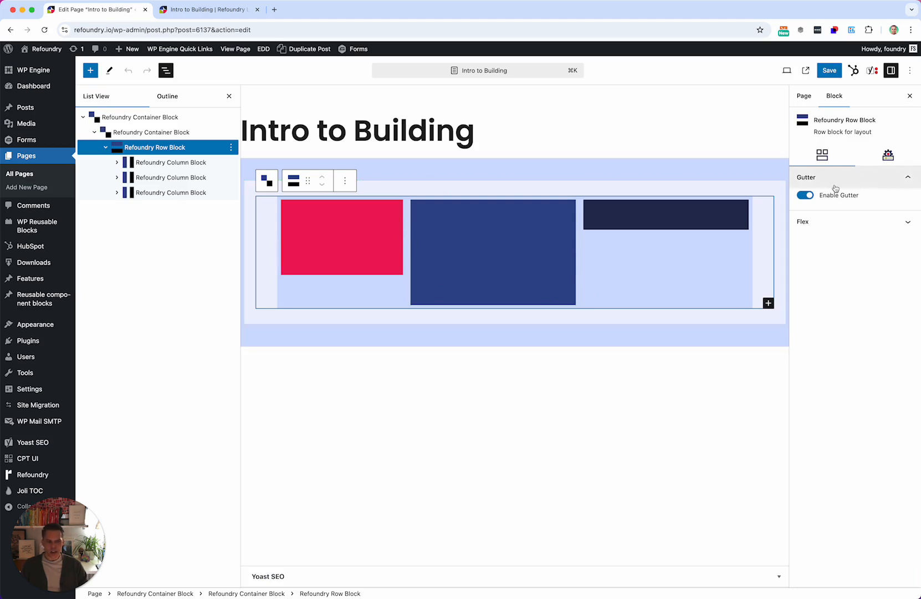
- Toggle the row's gutter and inspect the first column, the third column and the pink container inside the row
click(804, 197)
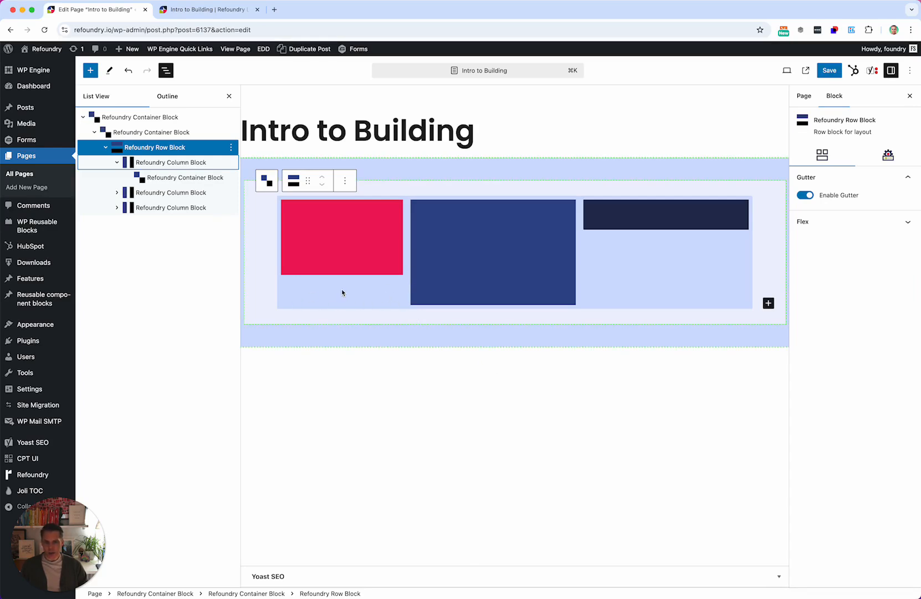
click(303, 300)
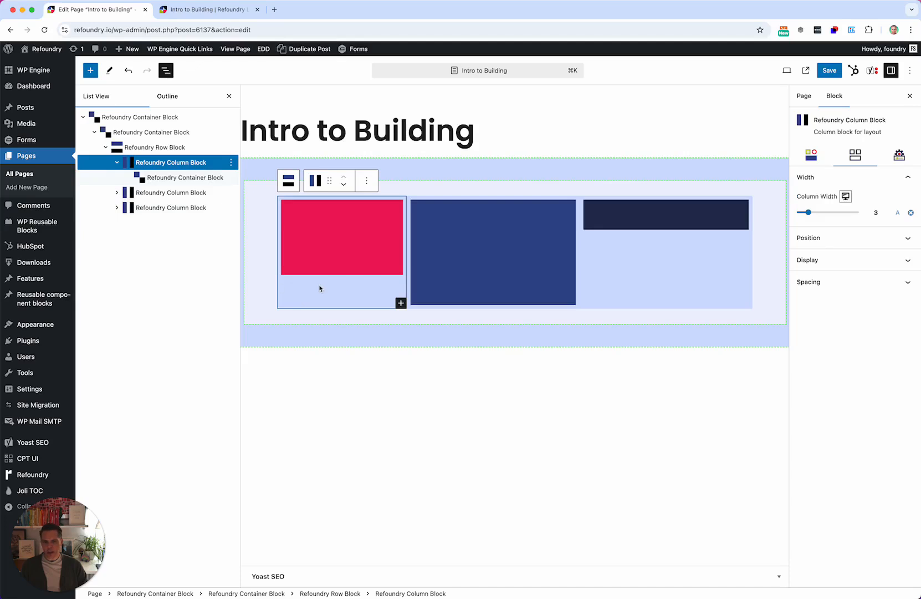
click(651, 265)
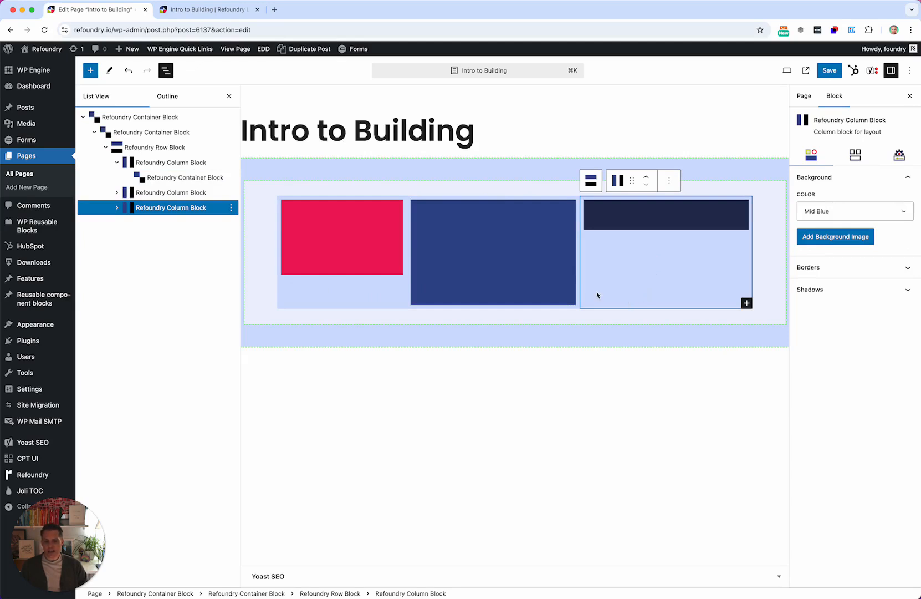
click(353, 247)
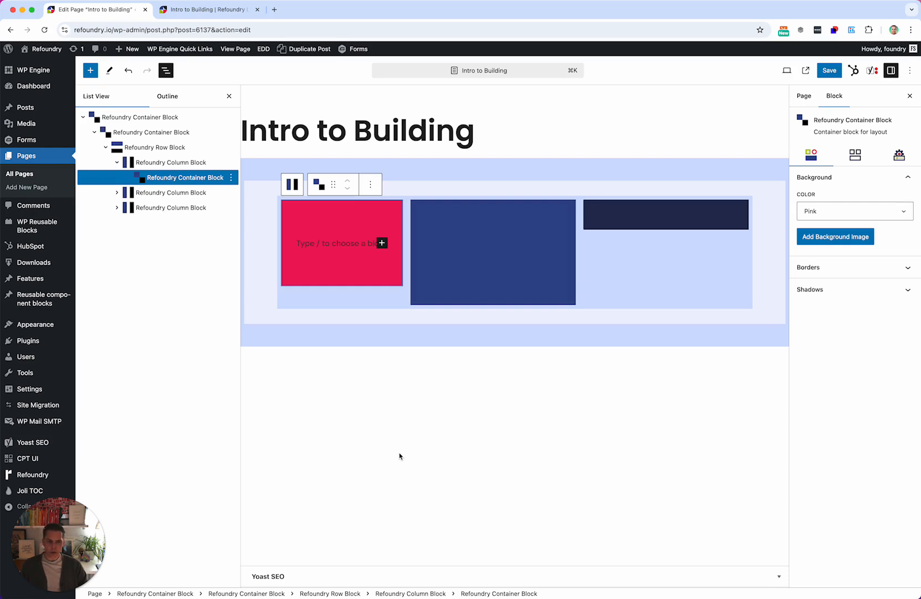
click(385, 438)
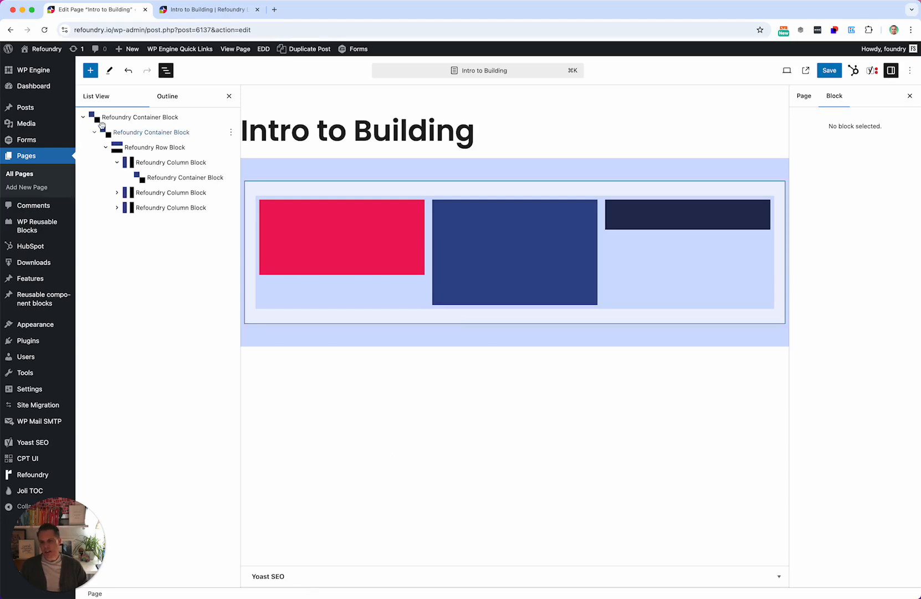
- Try the row block with Flex Direction Row, Flex Justify Start and Flex Align Stretch, and clear these flex settings again
click(173, 148)
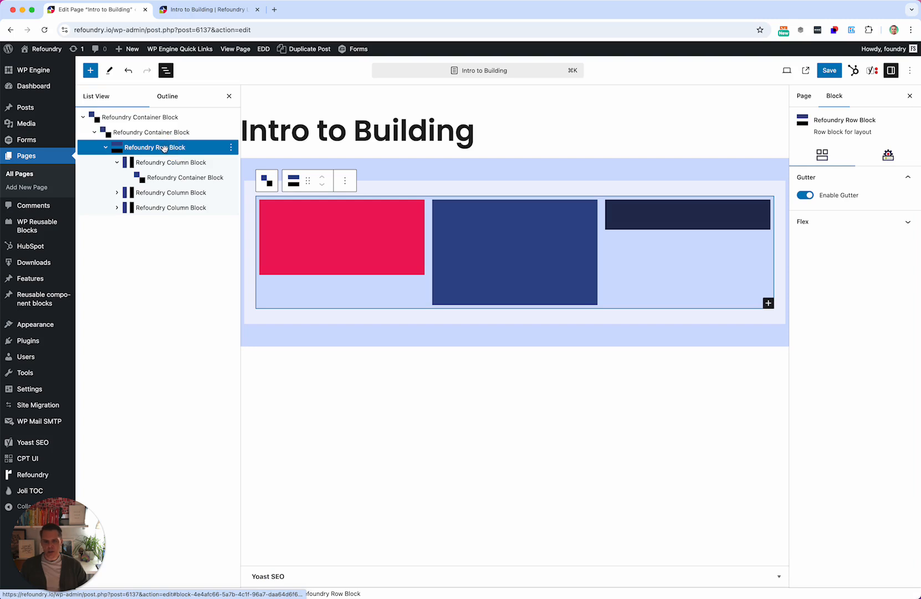
click(874, 221)
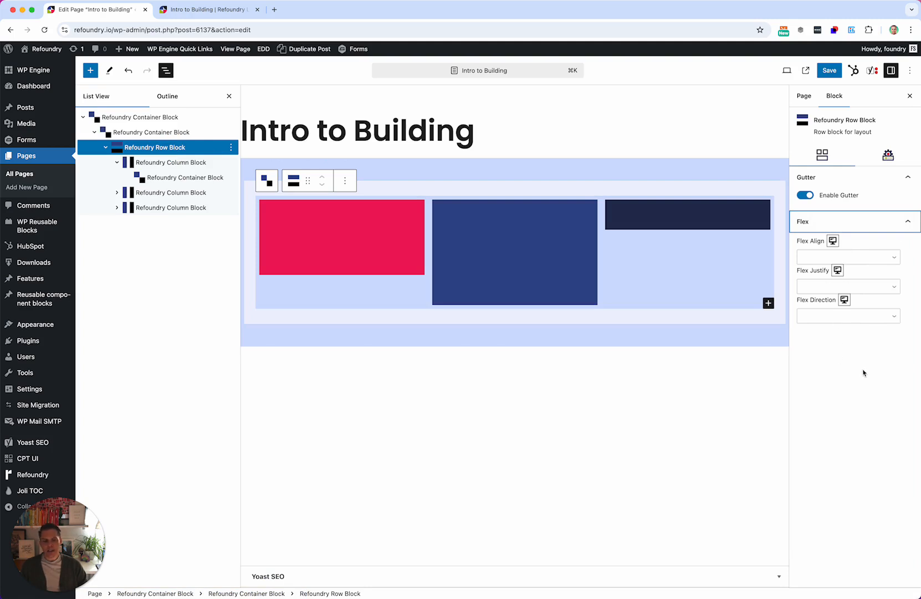
click(833, 317)
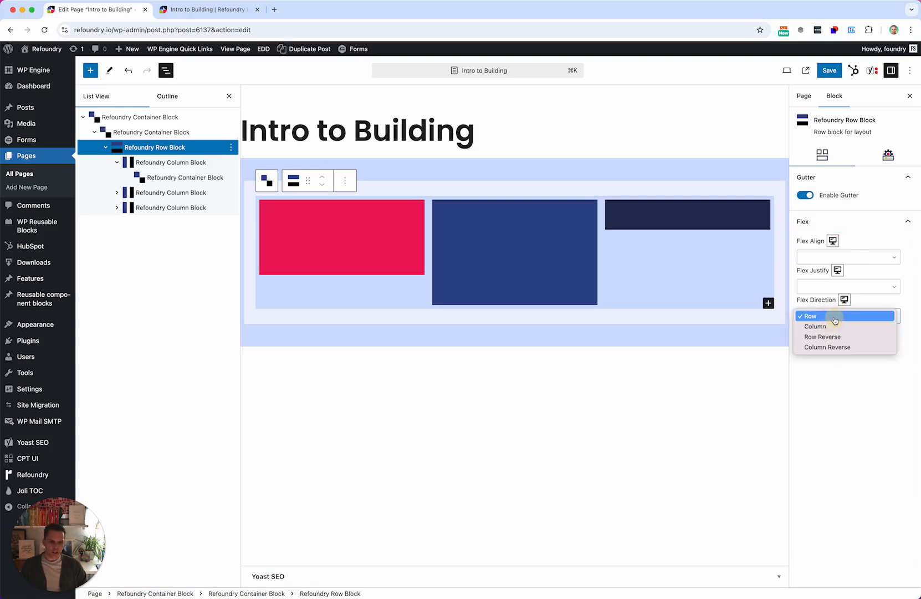
click(817, 399)
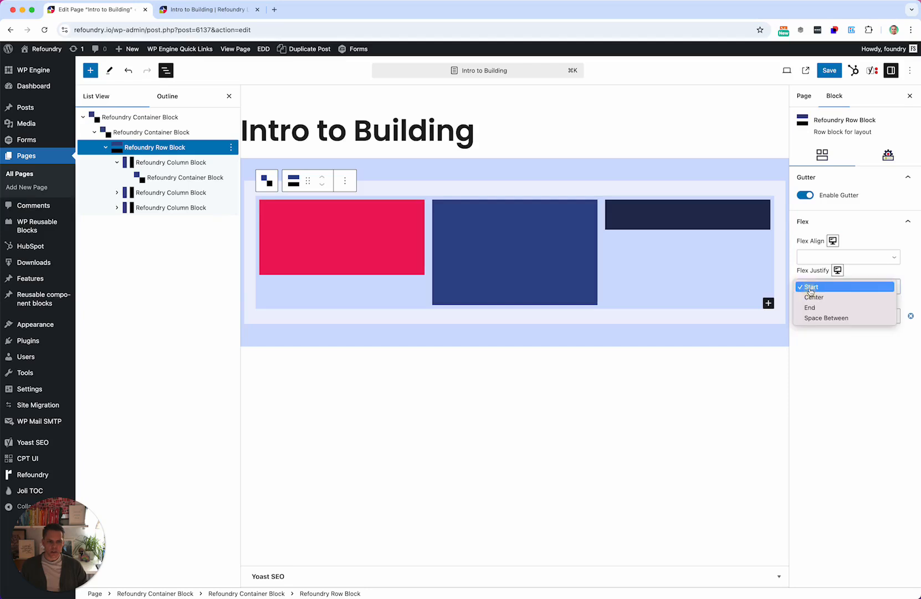
click(814, 287)
click(827, 287)
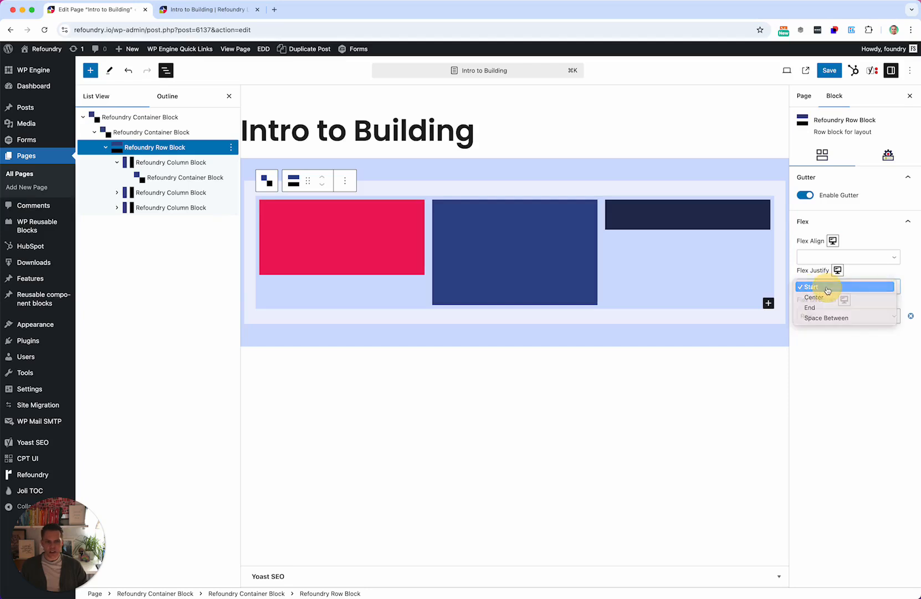
click(821, 258)
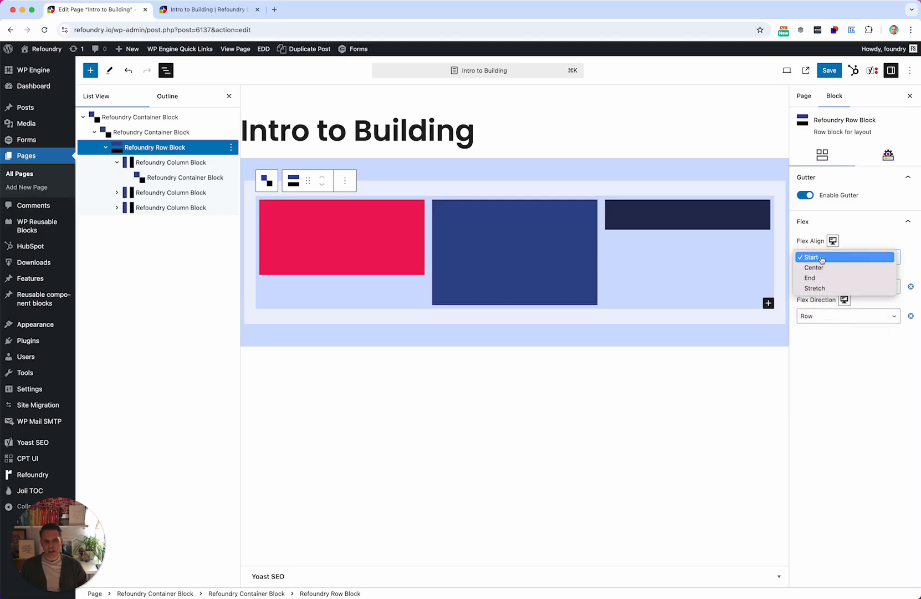
click(816, 287)
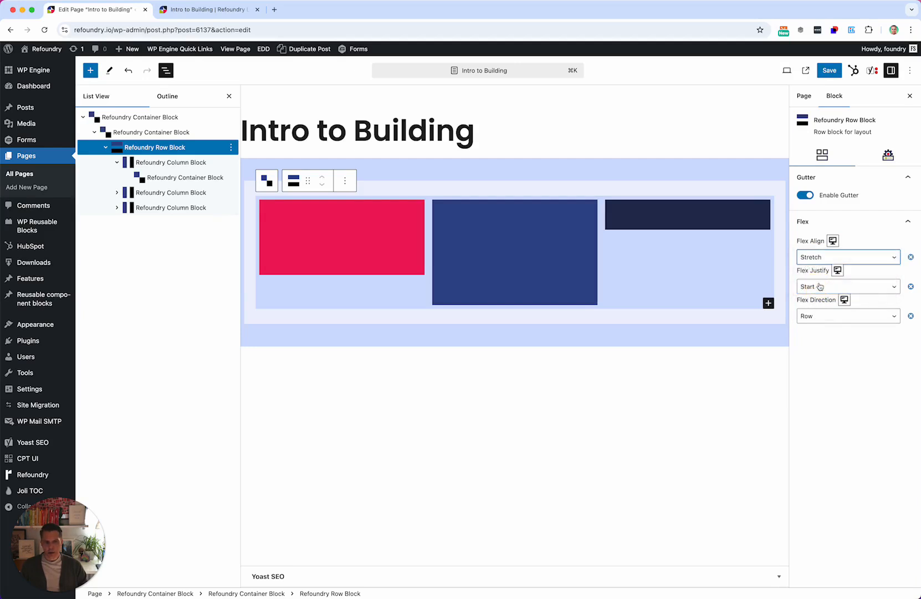
click(911, 258)
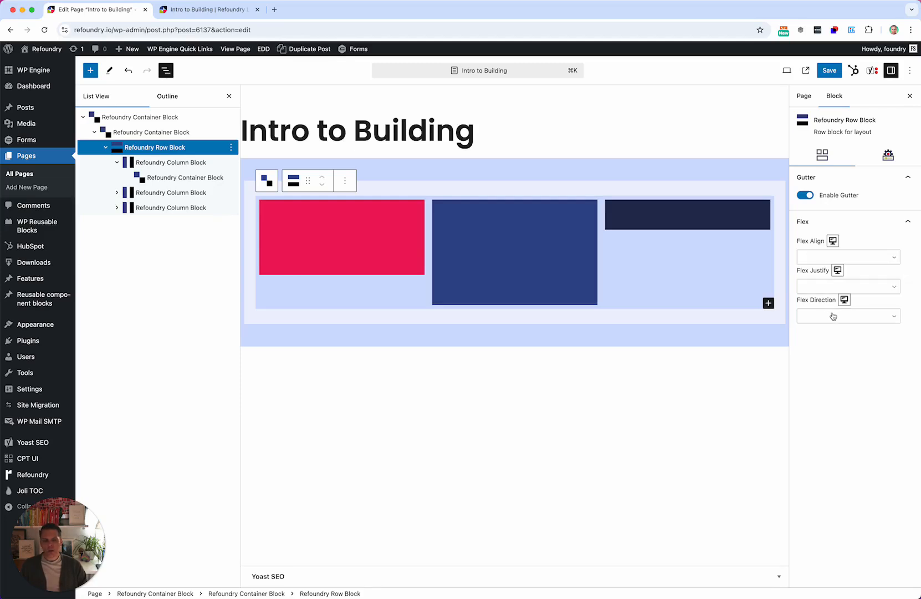
- Set the row block's Flex Direction to Row and its Flex Align to Stretch
click(833, 316)
click(815, 318)
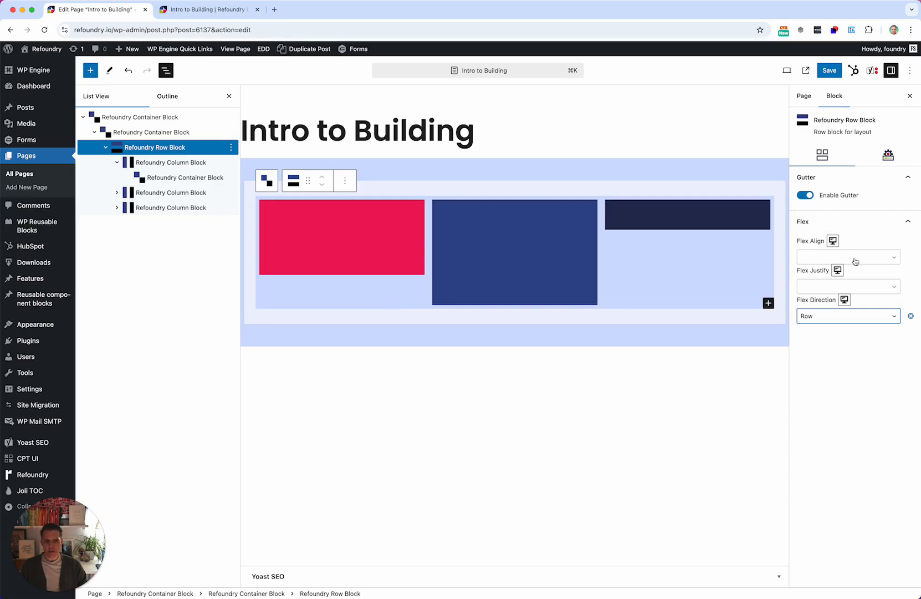
click(816, 258)
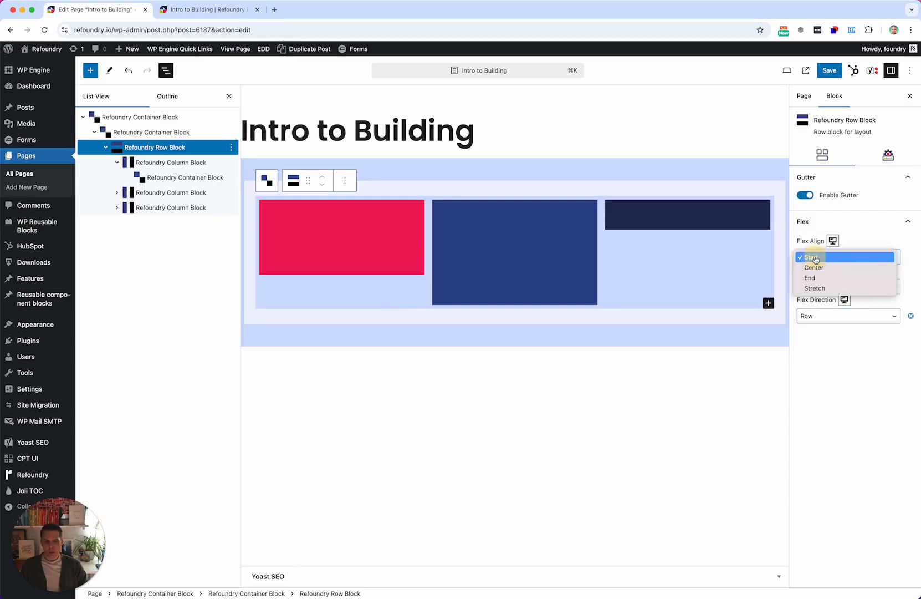
click(814, 289)
- Select the row's third, first and middle columns in turn to compare their heights
click(682, 280)
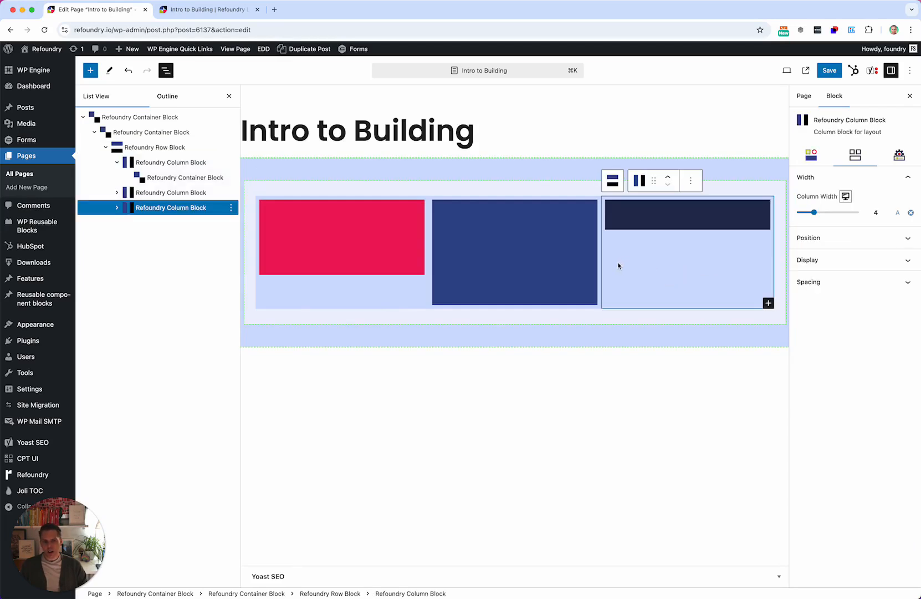
click(361, 298)
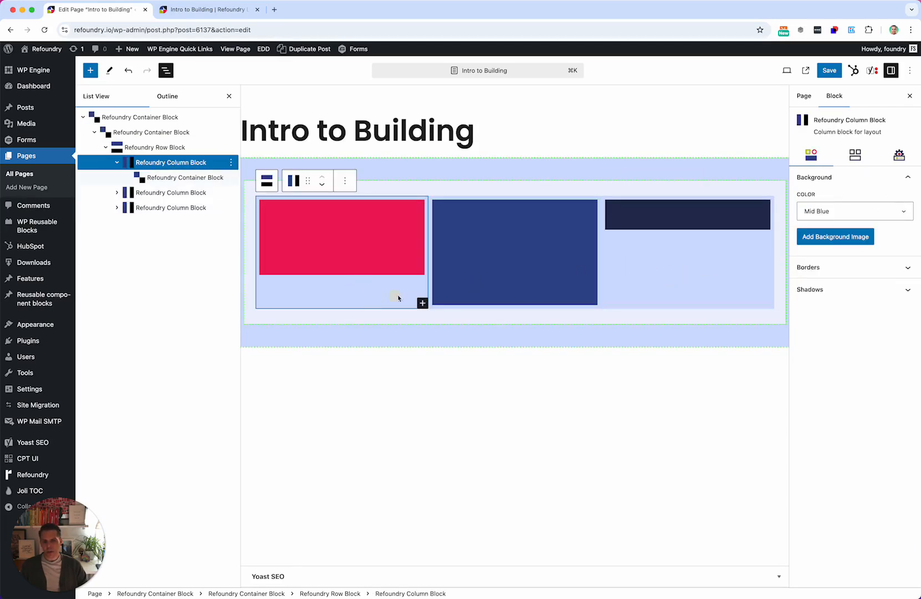
click(604, 290)
click(600, 286)
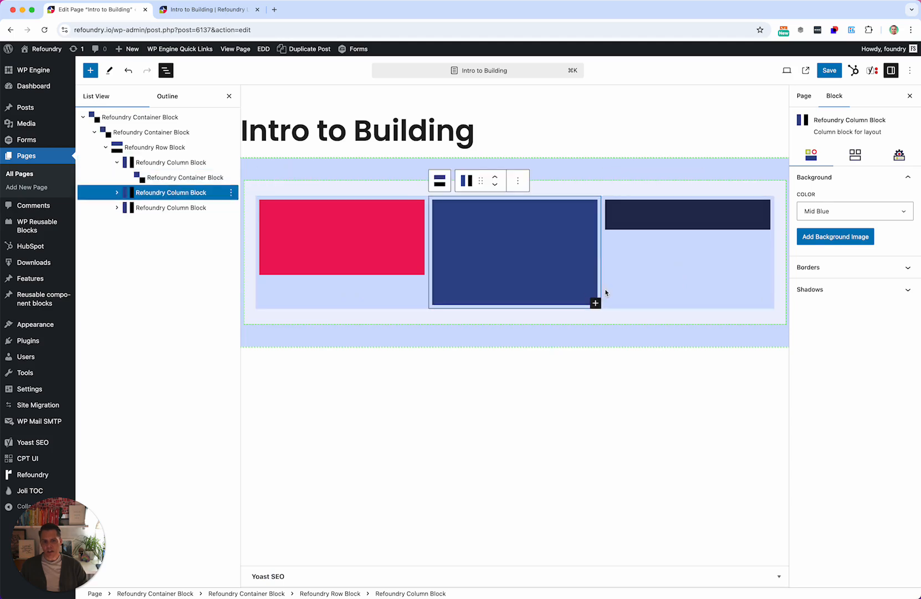
- Switch the row block's Flex Align through Start, End and Center to compare the columns' vertical alignment
click(603, 189)
click(857, 221)
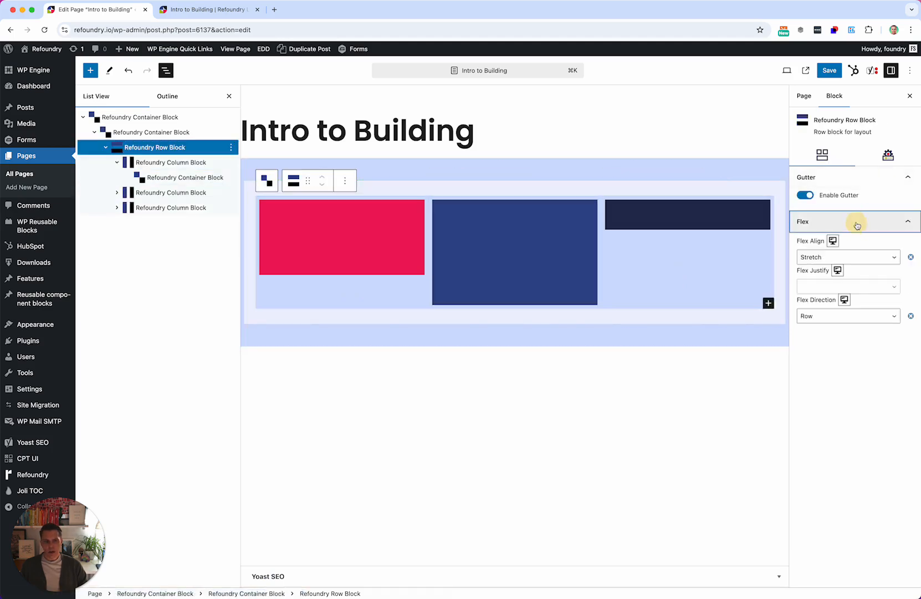
click(820, 259)
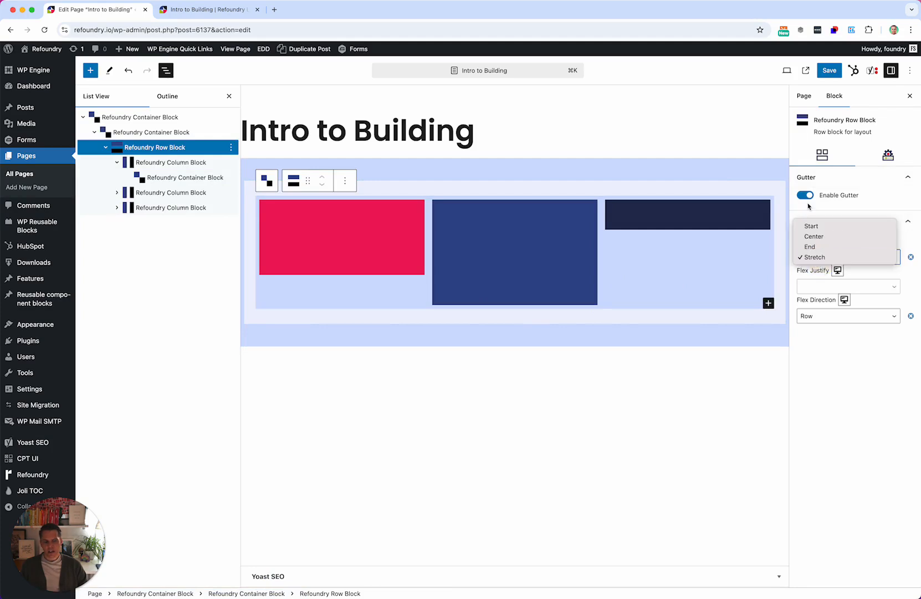
click(810, 226)
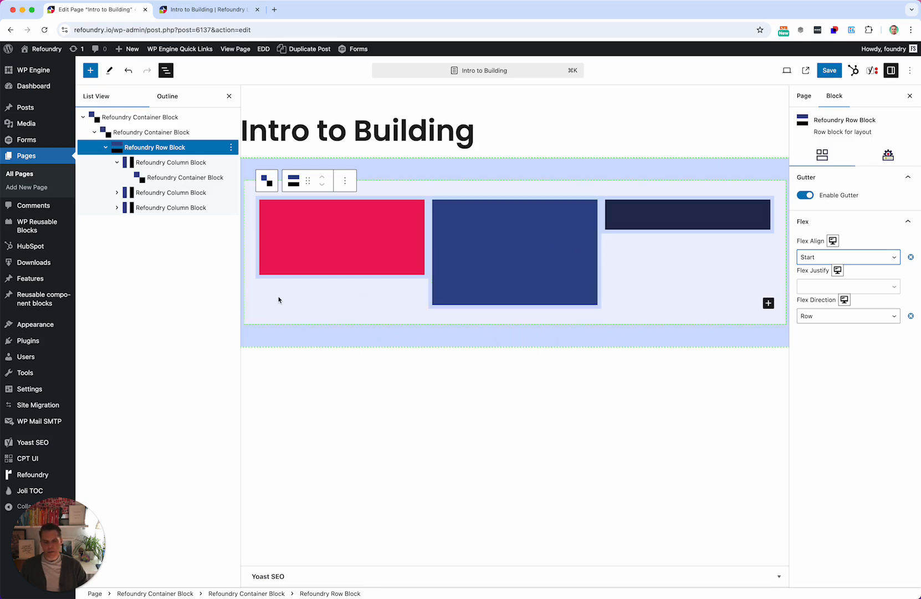
click(811, 260)
click(809, 279)
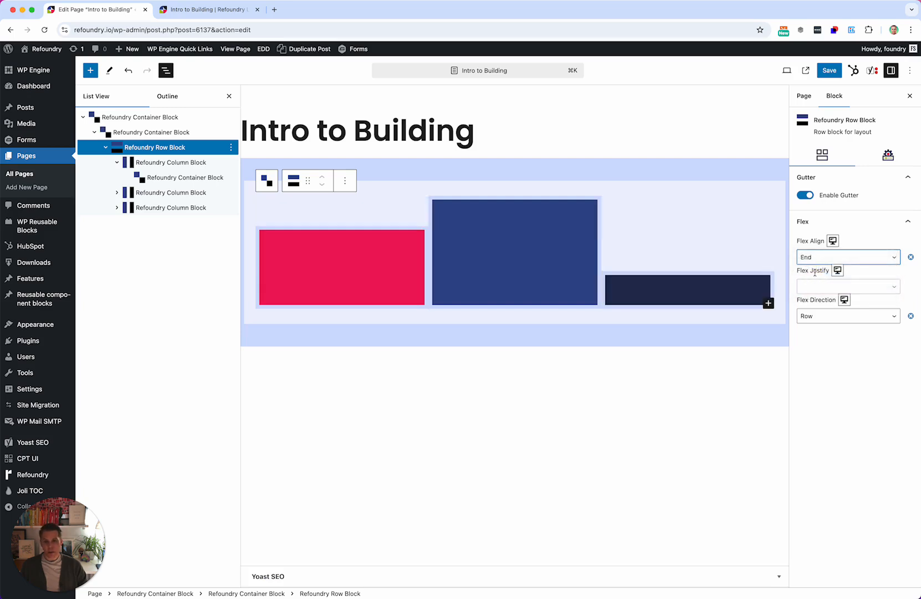
click(820, 257)
click(813, 246)
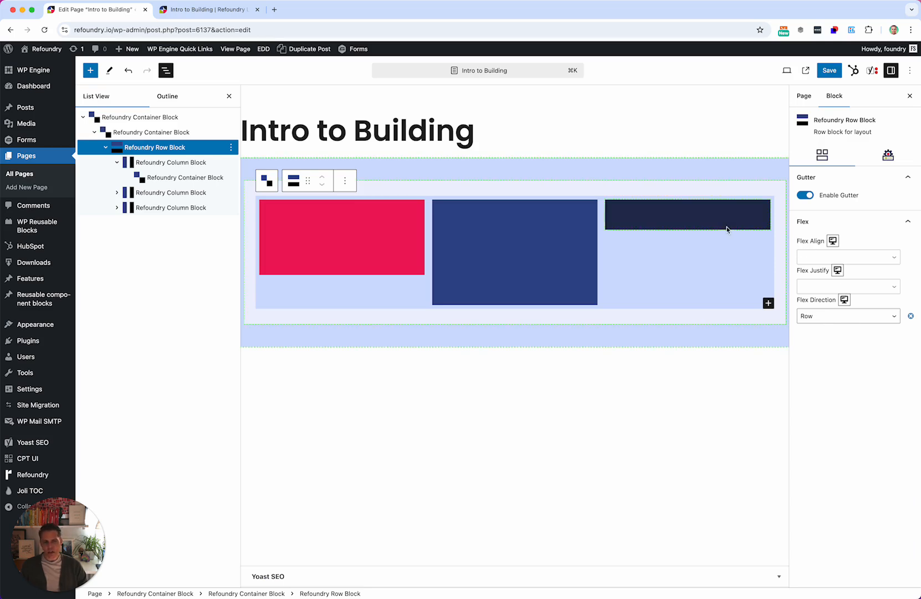
- Set the column width of the first column, holding the pink container, to 3
click(178, 162)
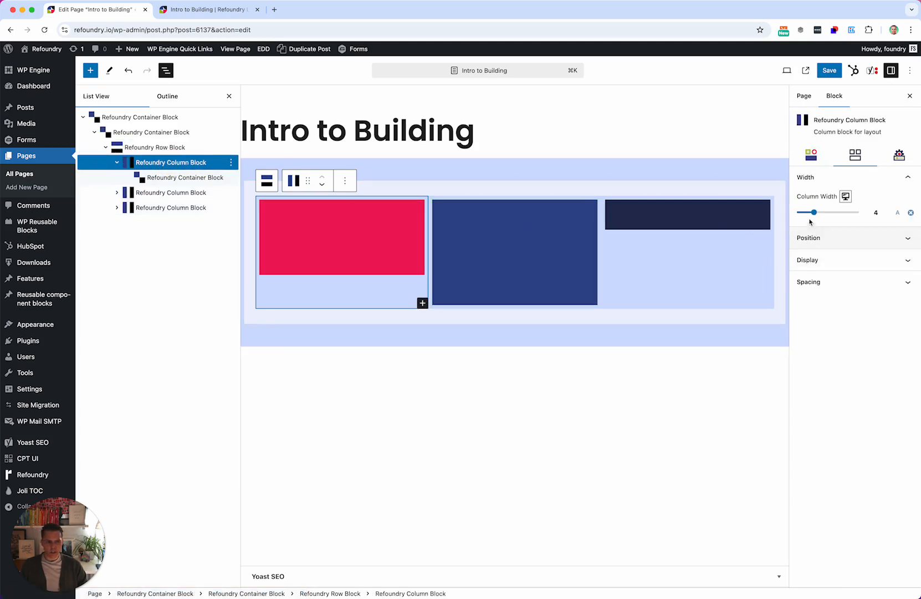
drag(813, 213, 808, 215)
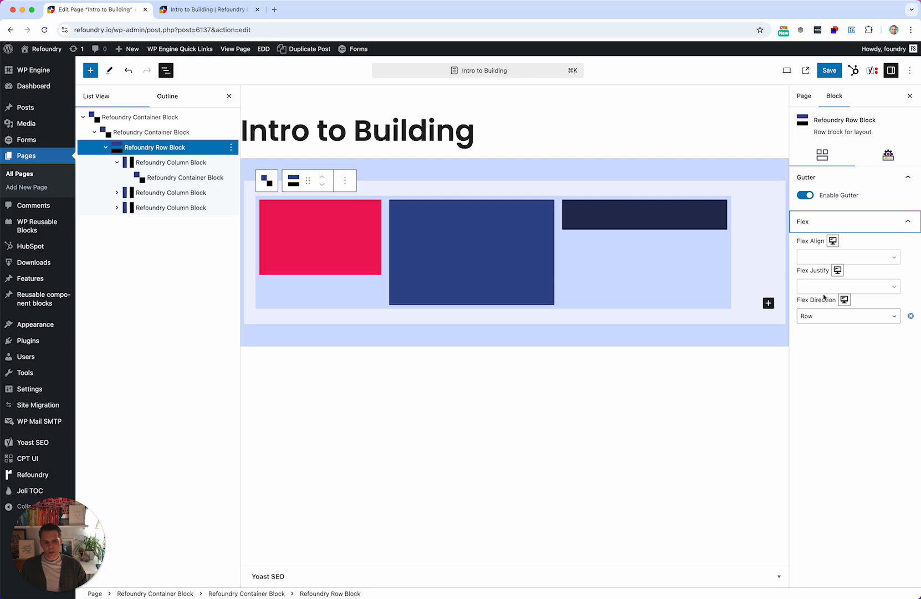
- Switch the row block's Flex Justify through Start, End and Center to compare the columns' horizontal placement
click(819, 288)
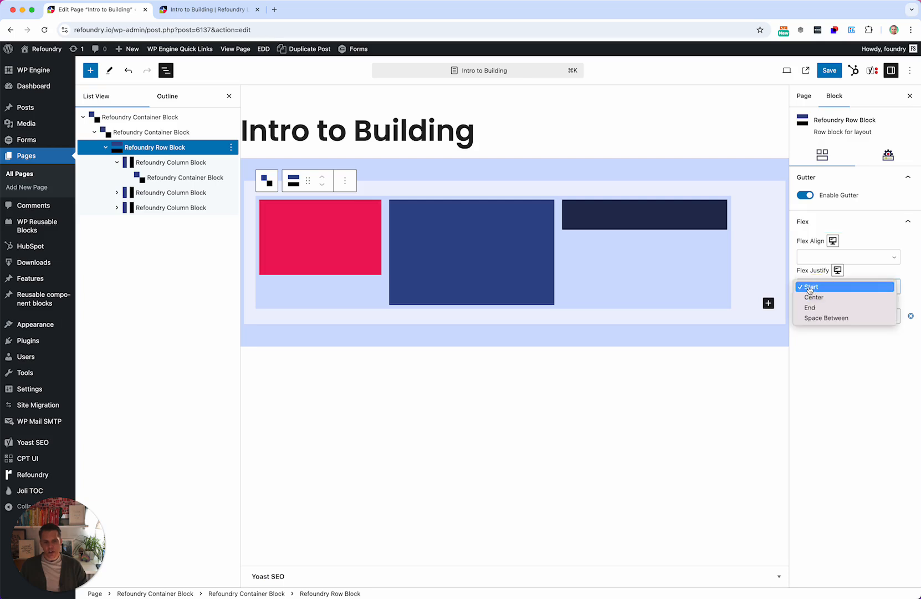
click(810, 287)
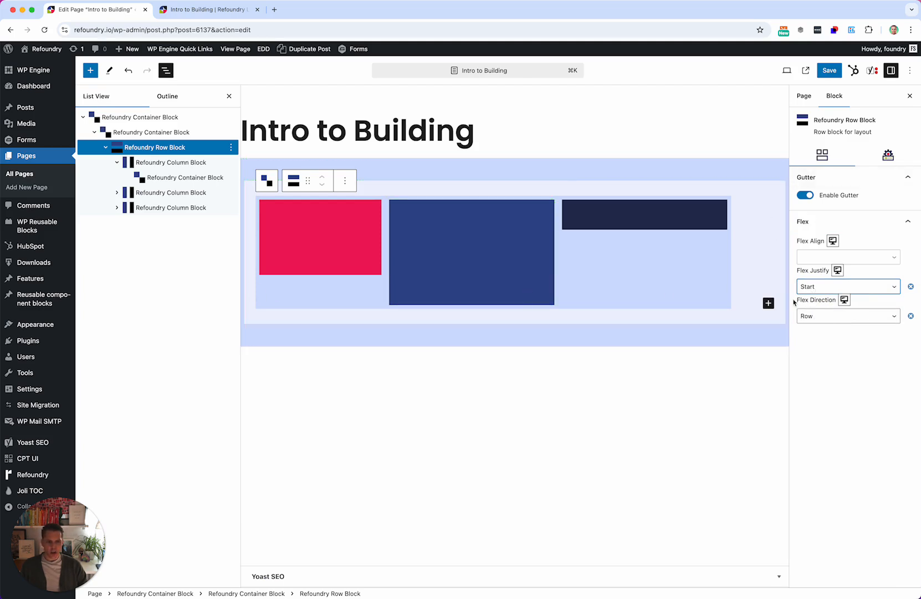
click(811, 287)
click(819, 305)
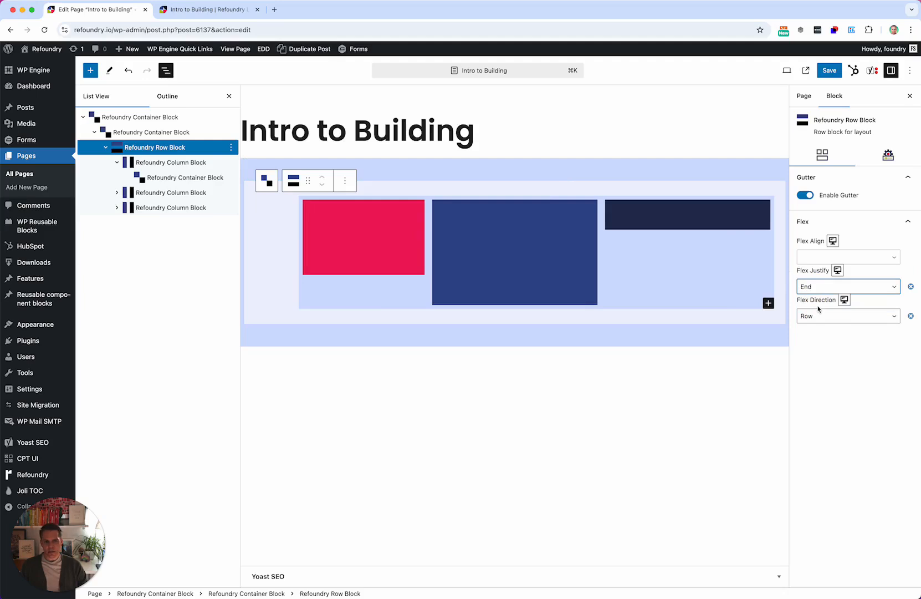
click(826, 287)
click(823, 277)
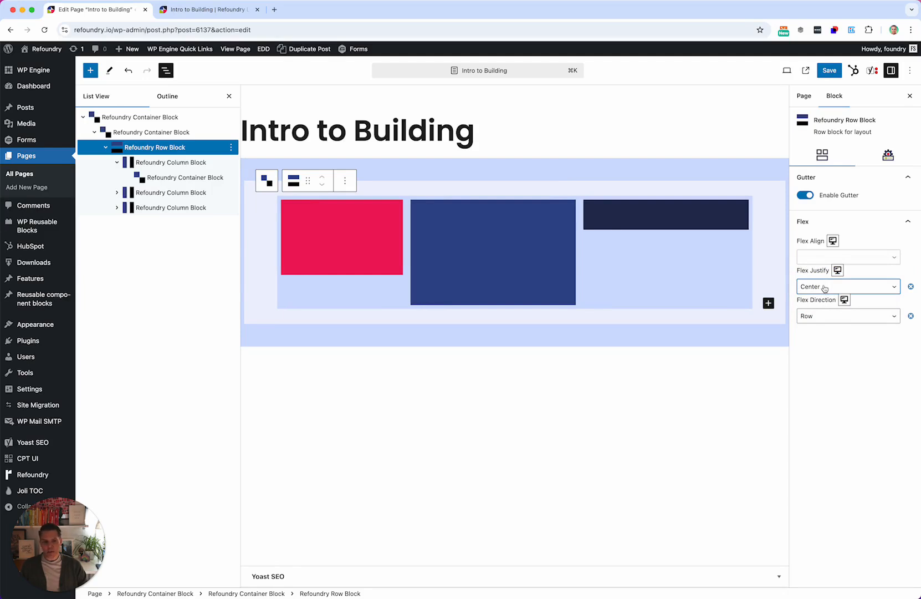
- Try Space Between as the row block's Flex Justify and clear the Flex Justify setting
click(826, 289)
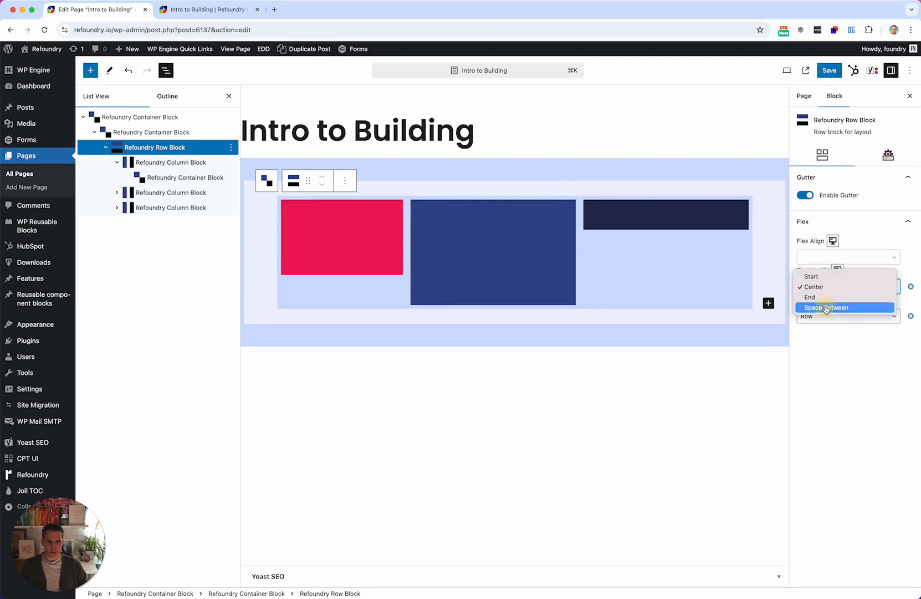
click(826, 307)
click(853, 426)
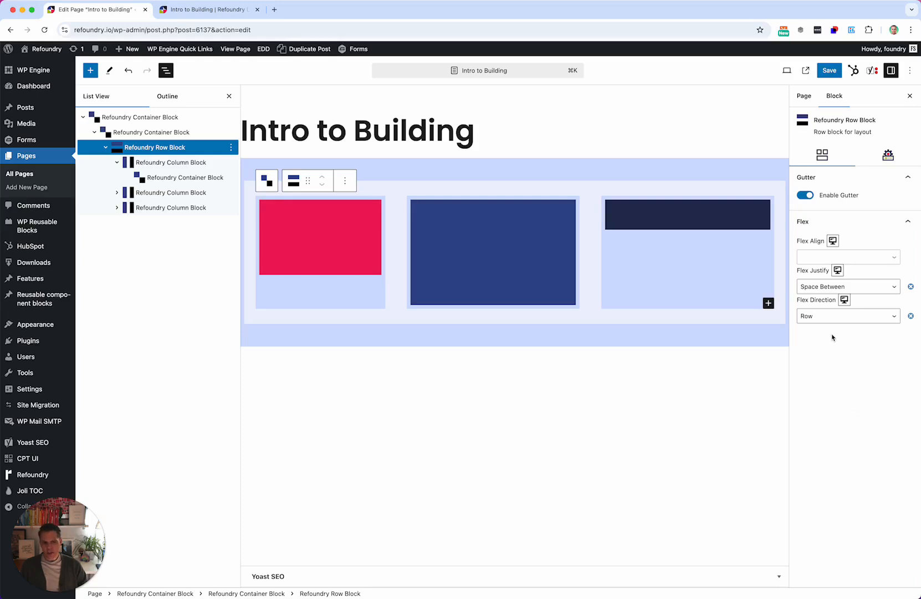
click(911, 286)
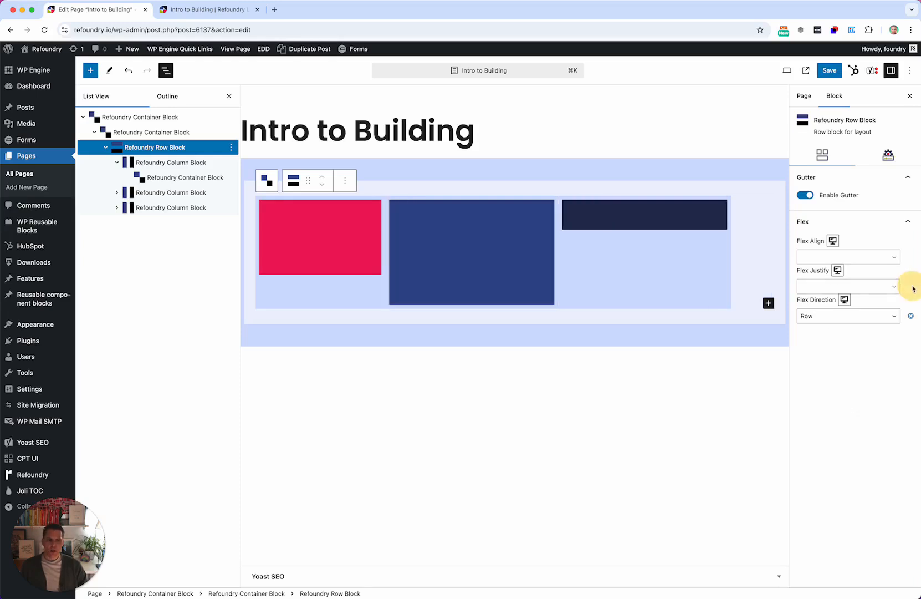
- Set the row block's Flex Direction to Column, check the first column's width setting and reselect the row
click(836, 320)
click(827, 325)
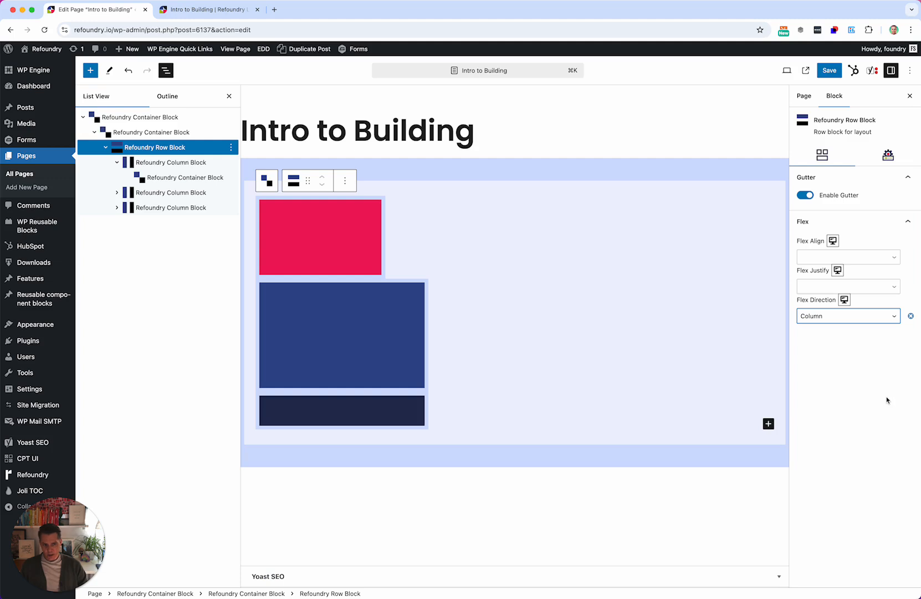
click(151, 162)
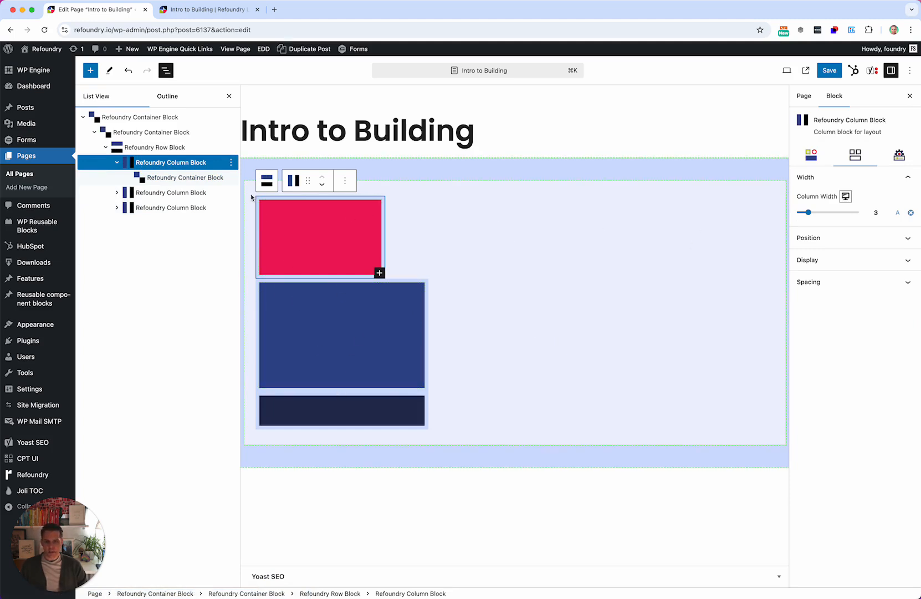
click(148, 147)
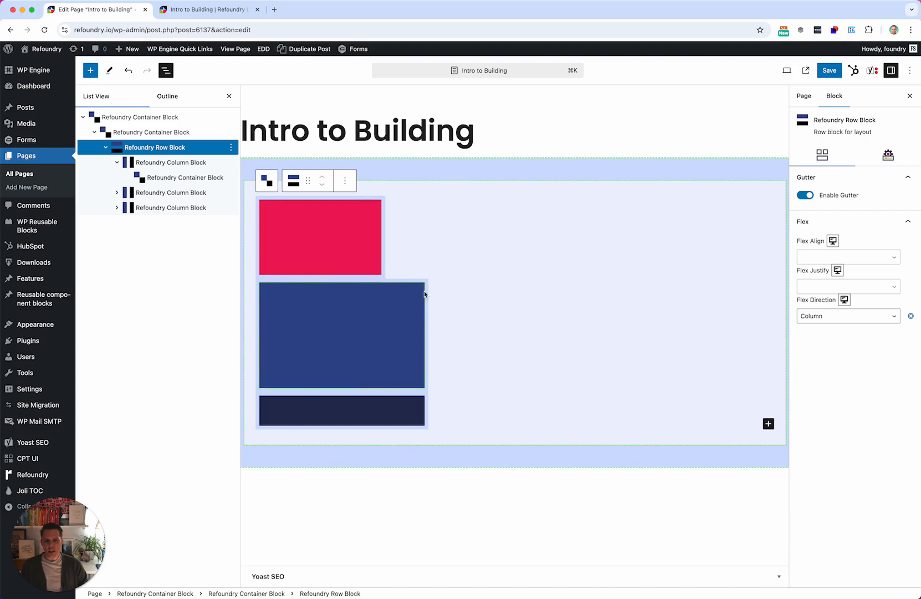
- Set the row block's Flex Align to Center and view the Flex Justify options without choosing one
click(812, 259)
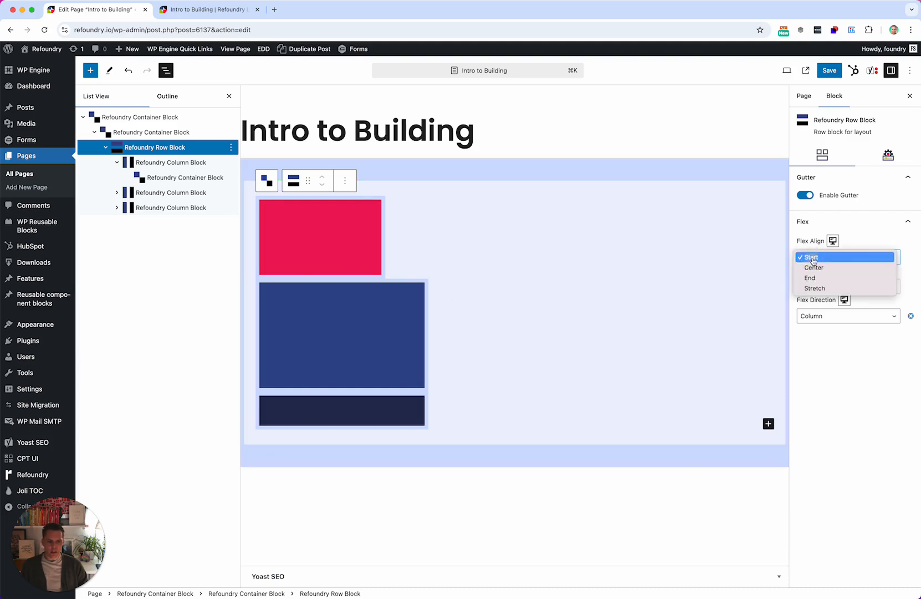
click(812, 267)
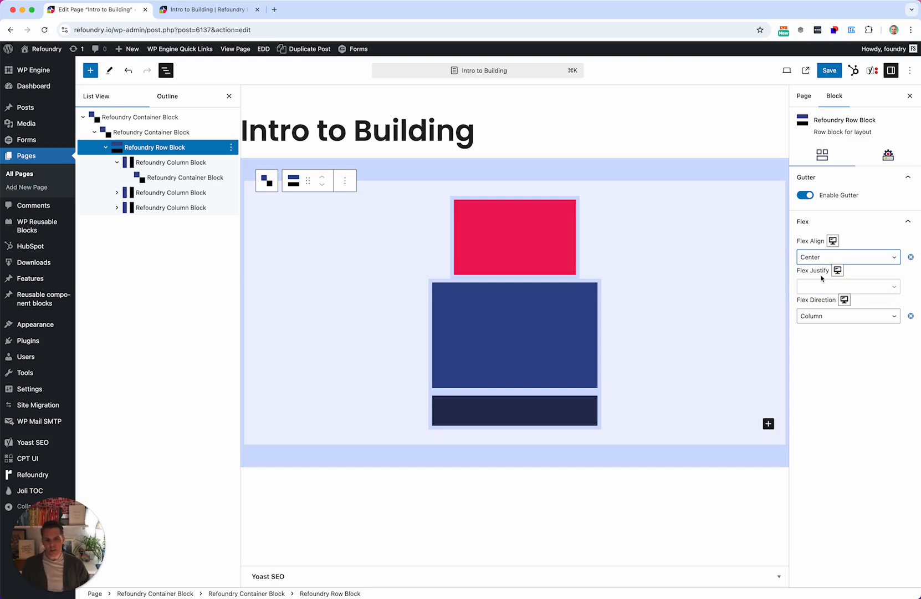
click(832, 285)
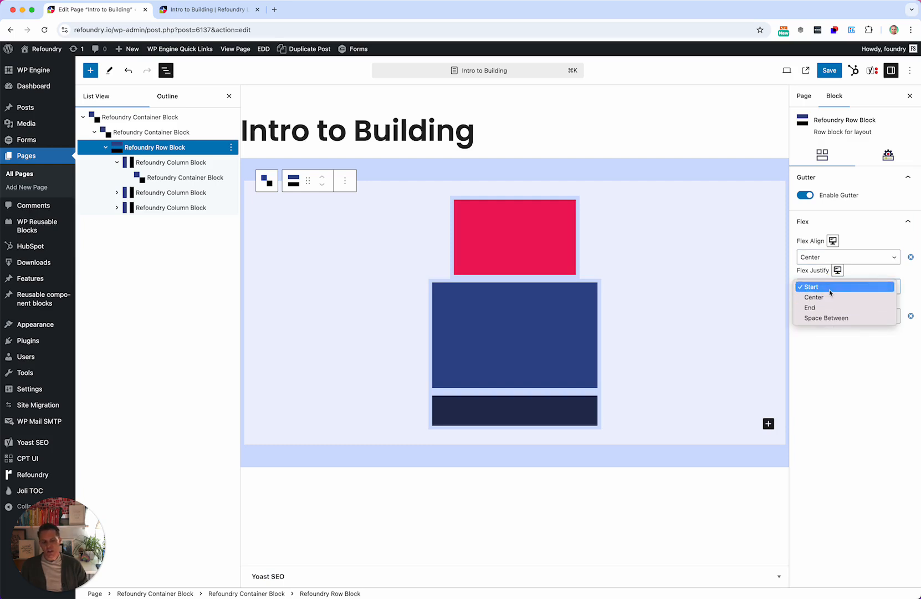
click(849, 384)
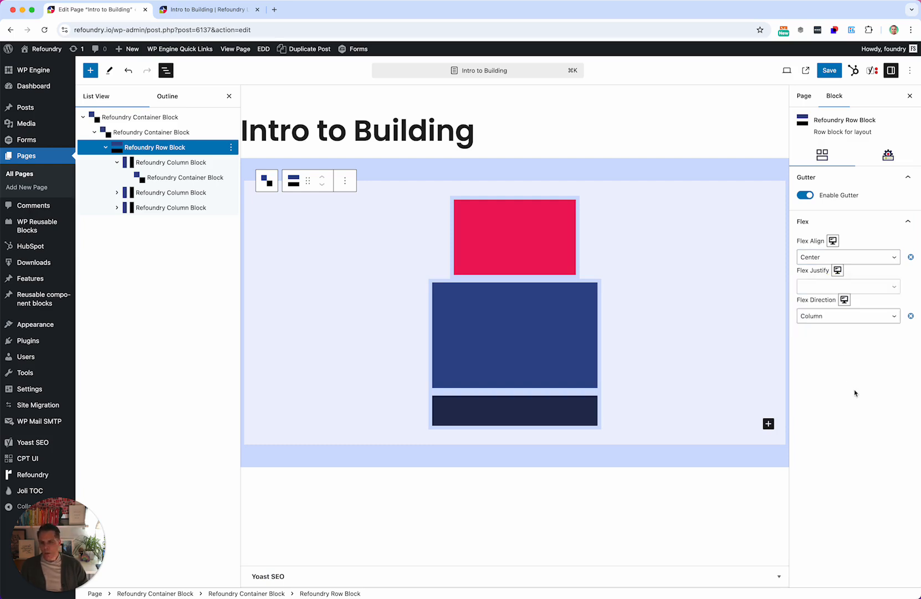
- Try Column Reverse and Row Reverse as the row block's Flex Direction and clear all its Flex settings
click(834, 320)
click(834, 338)
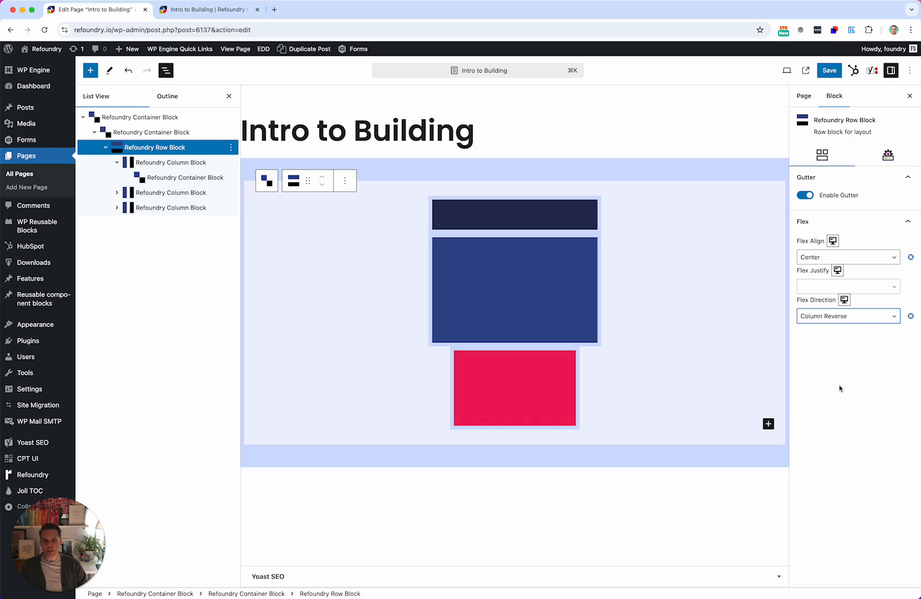
click(830, 317)
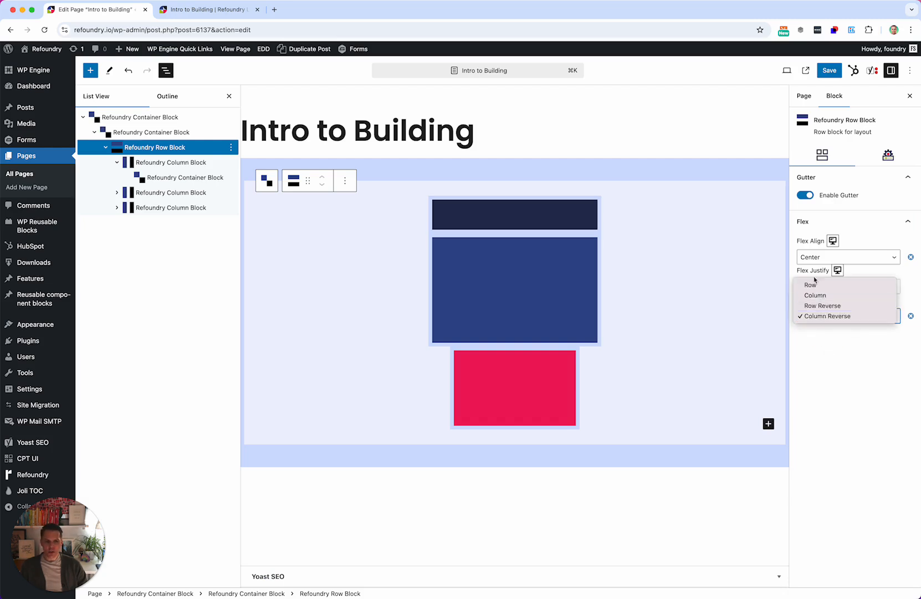
click(823, 305)
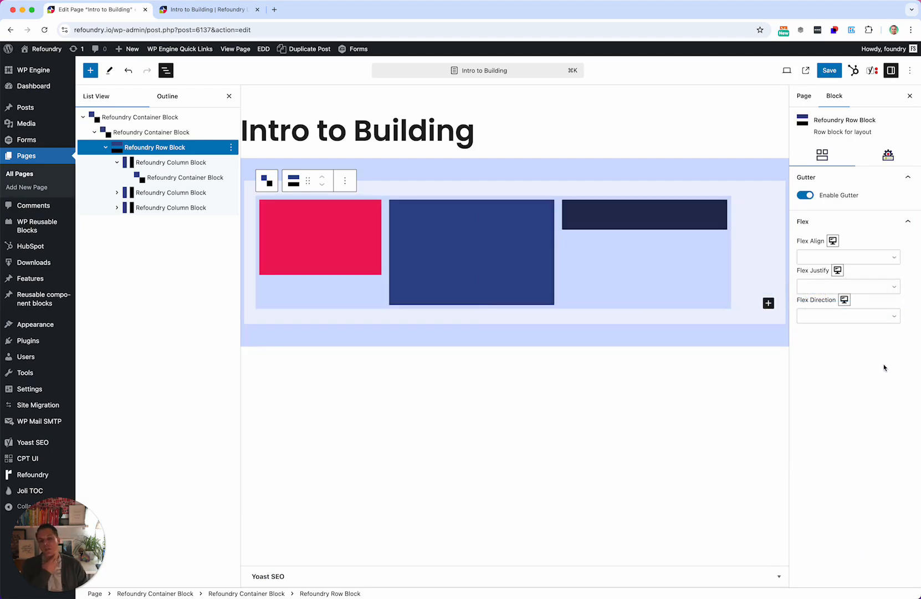
- View the device options available for the row block's Flex Align setting
click(833, 241)
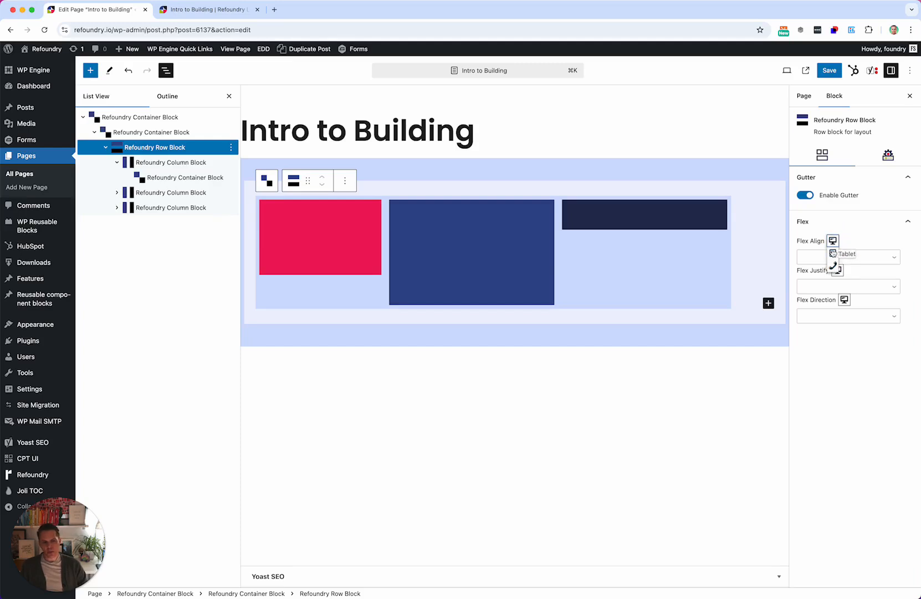
click(838, 388)
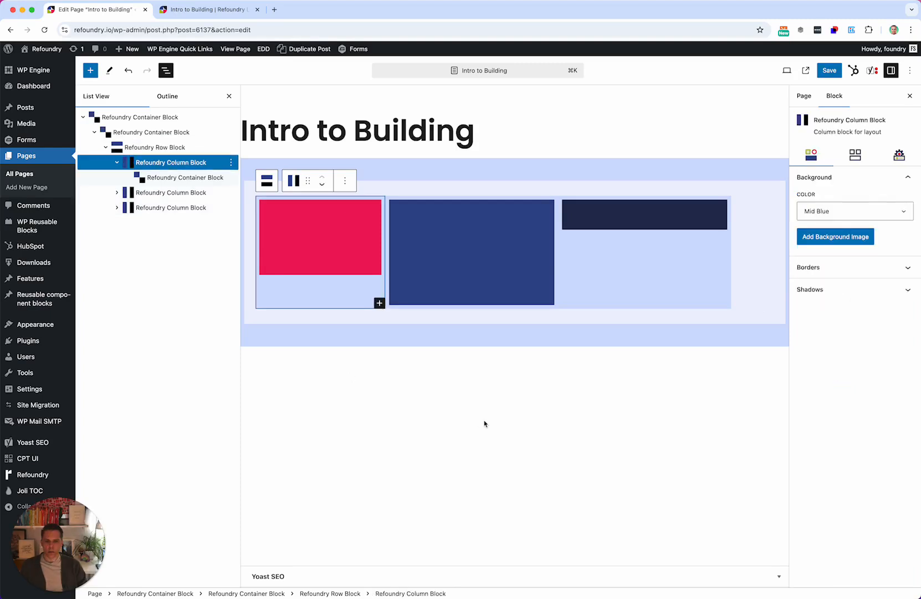
- Delete the third column block from the row
click(484, 423)
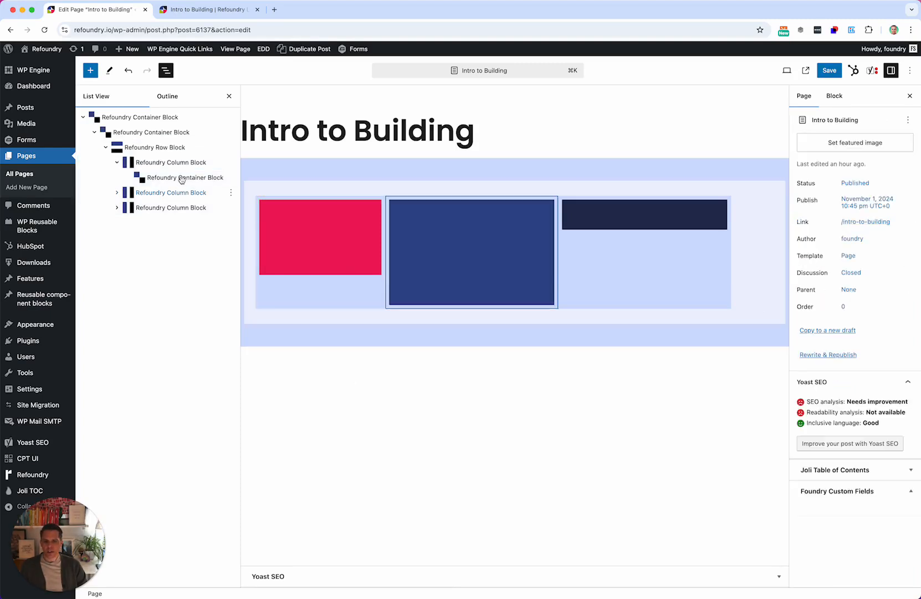
click(171, 207)
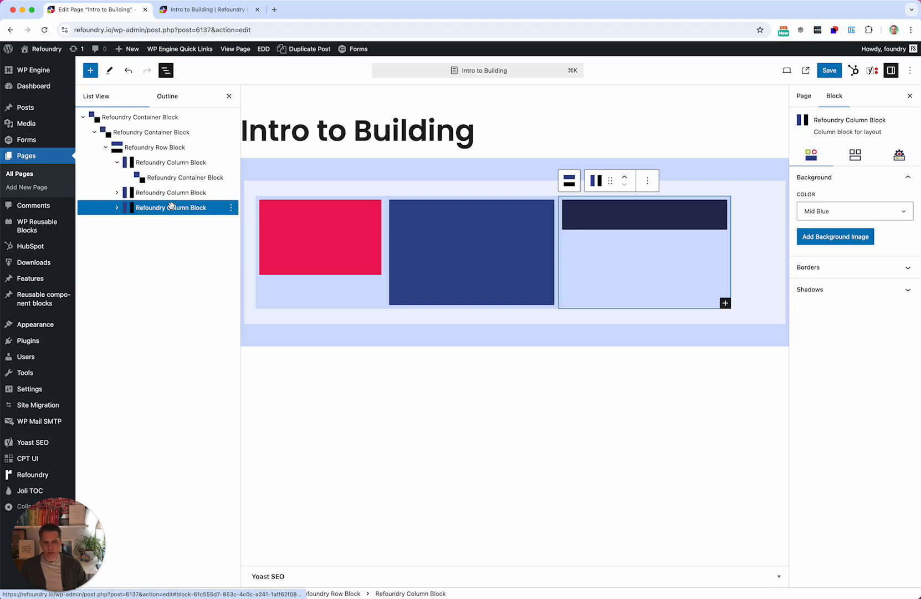
key(BackSpace)
- Widen the pink first column and set the blue second column's width to 7 so both fill the row
click(165, 162)
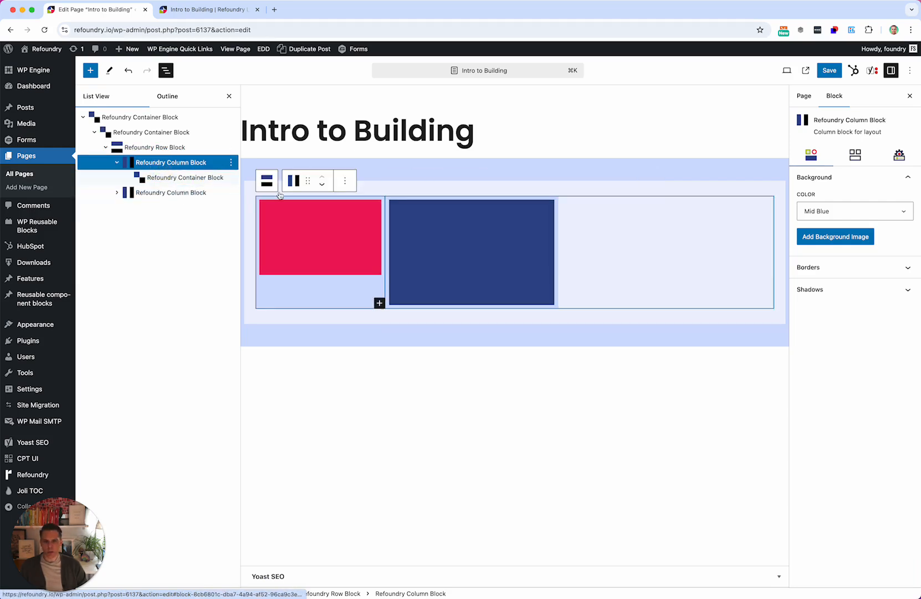
click(843, 157)
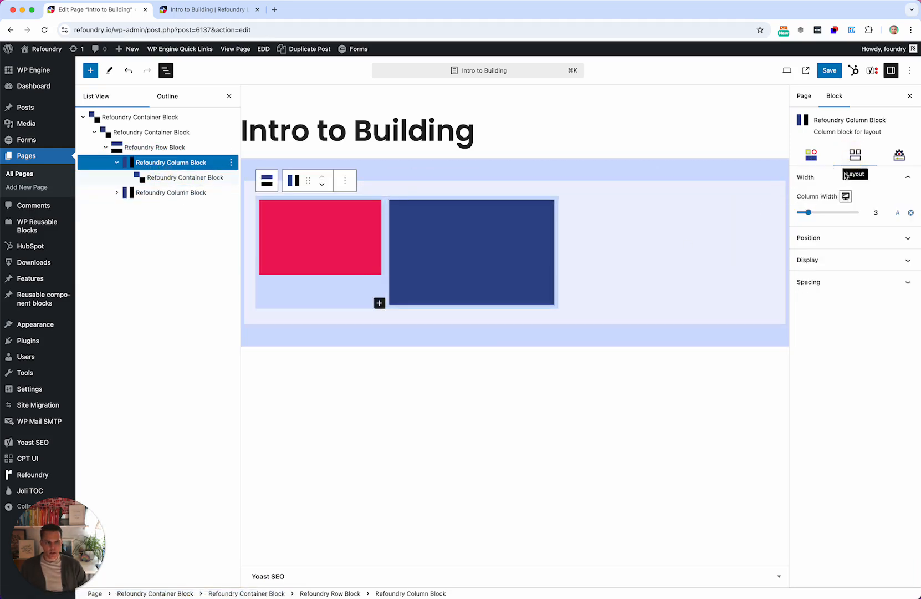
drag(808, 212, 832, 212)
click(566, 227)
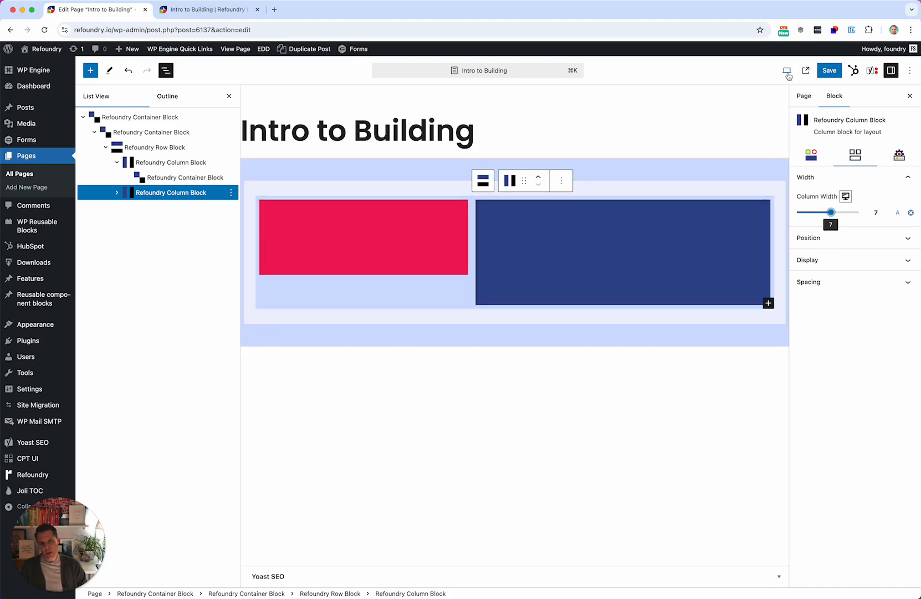
- Switch the editor to the Tablet preview and set the first column's tablet width to 12
click(786, 71)
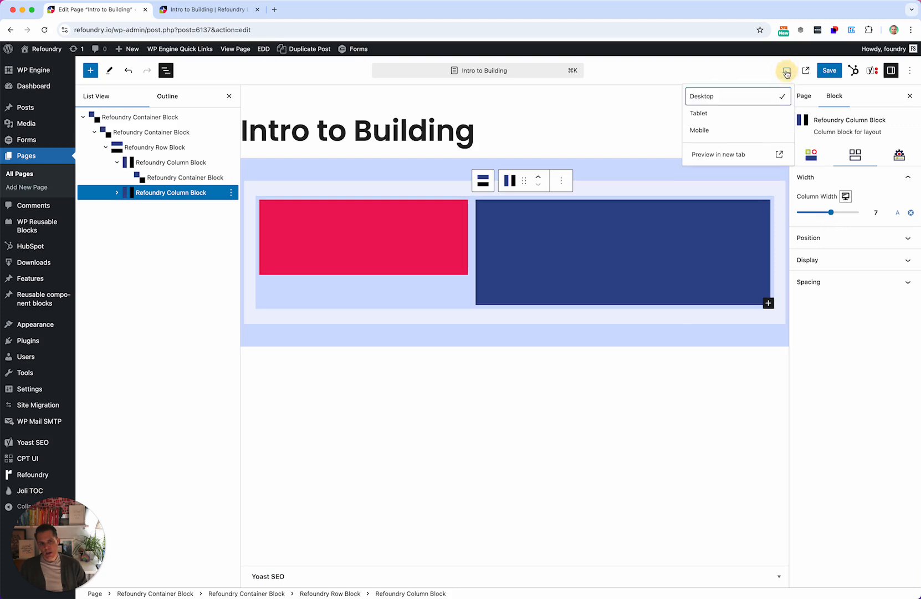
click(718, 115)
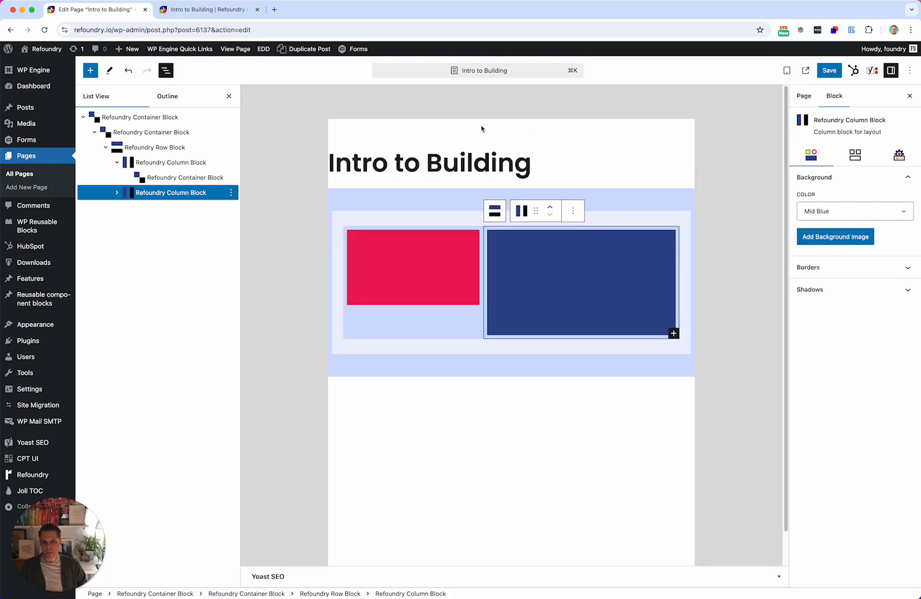
click(193, 162)
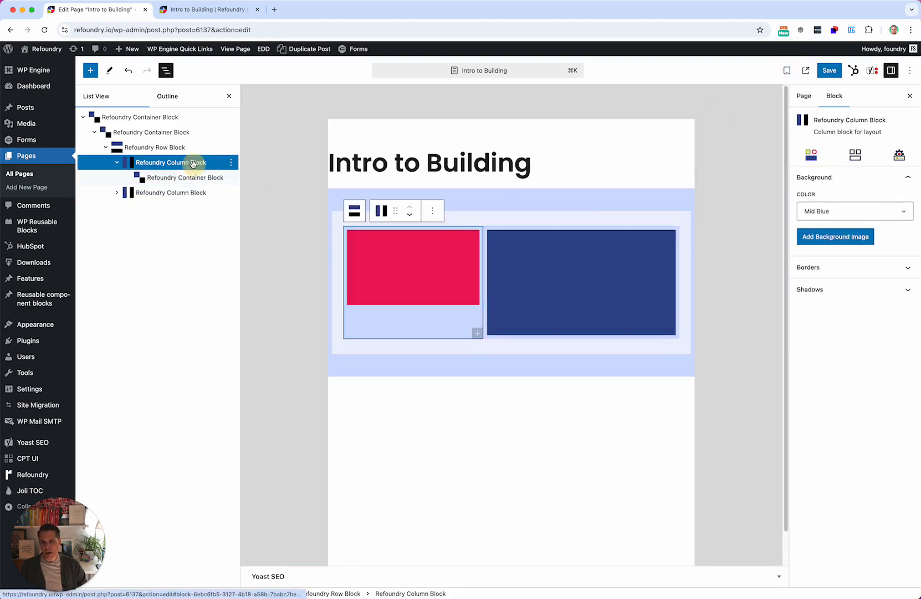
click(855, 154)
drag(805, 213, 860, 214)
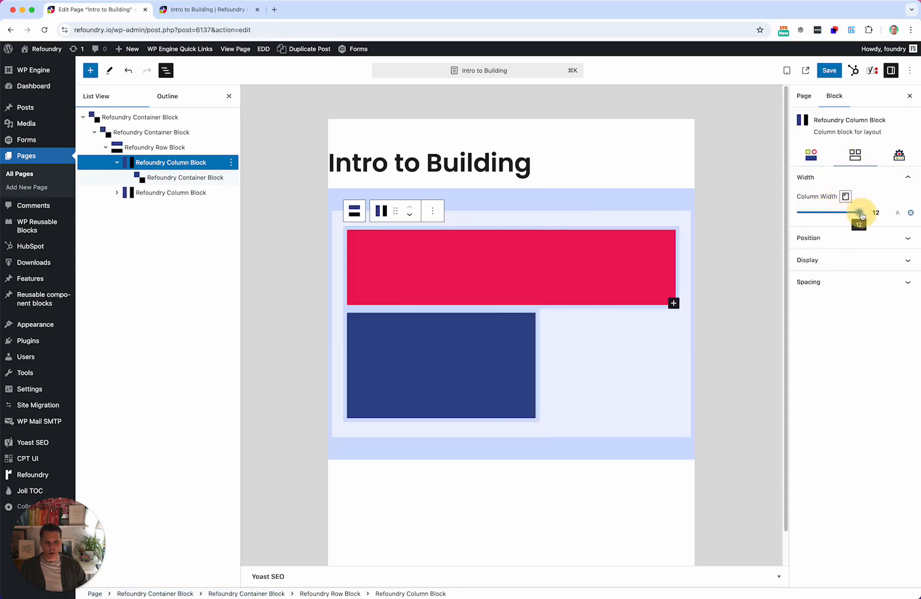
- Set the second column's tablet width to 12
click(177, 192)
click(855, 155)
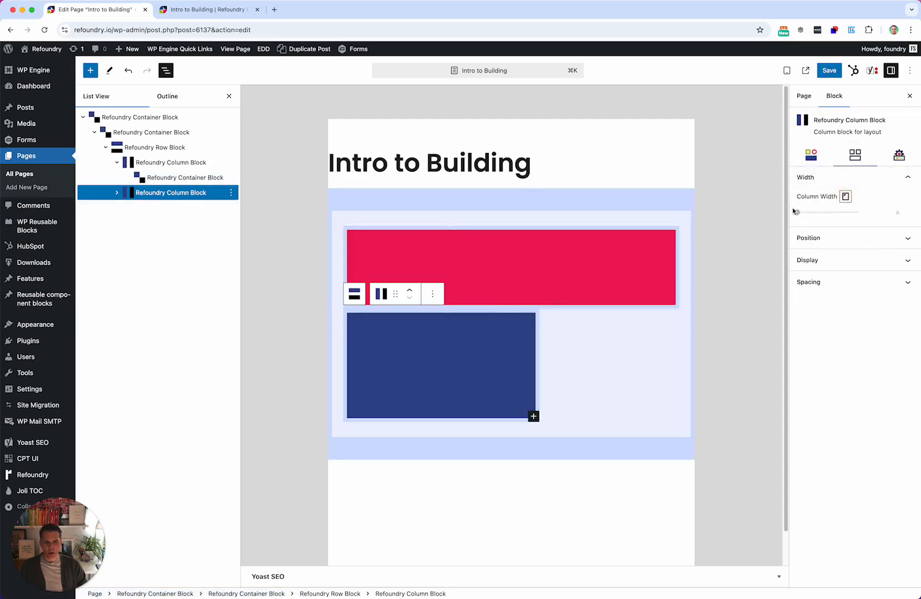
drag(796, 213, 874, 212)
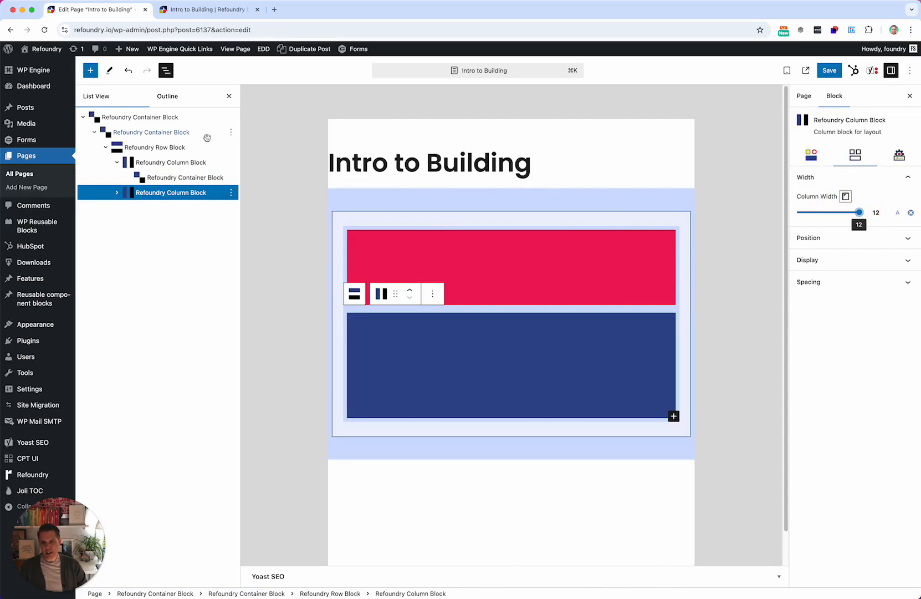
- Set the row block's Flex Direction for tablet to Column Reverse
click(185, 147)
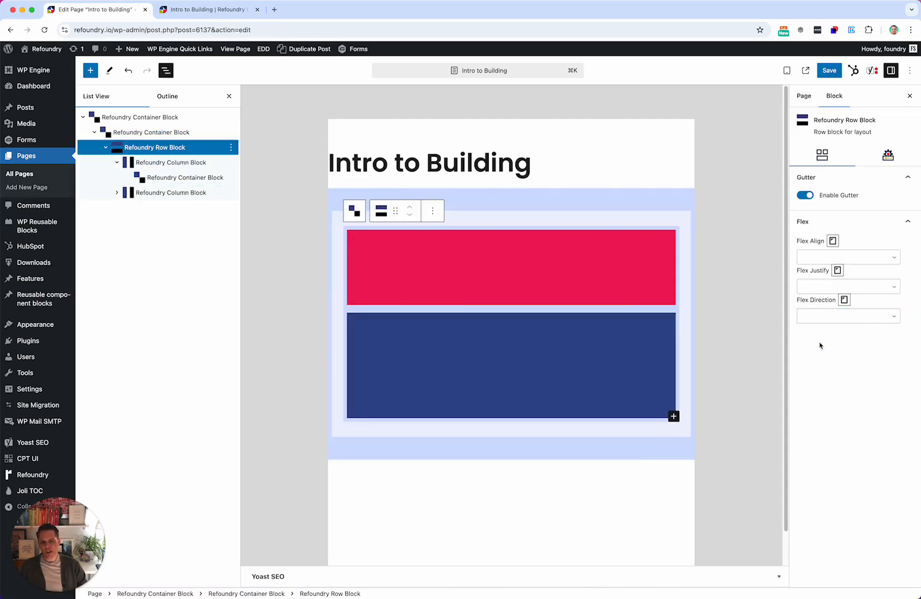
click(825, 316)
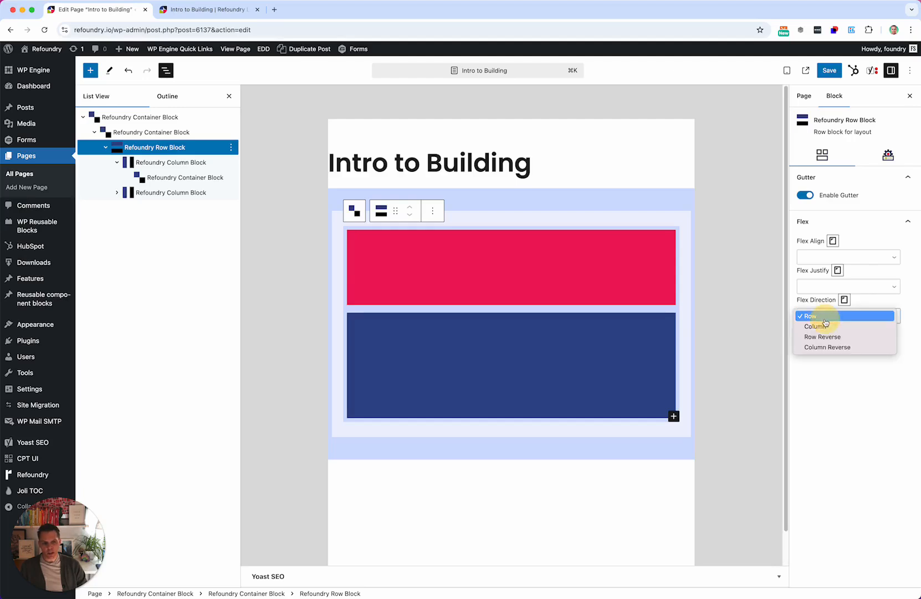
click(827, 347)
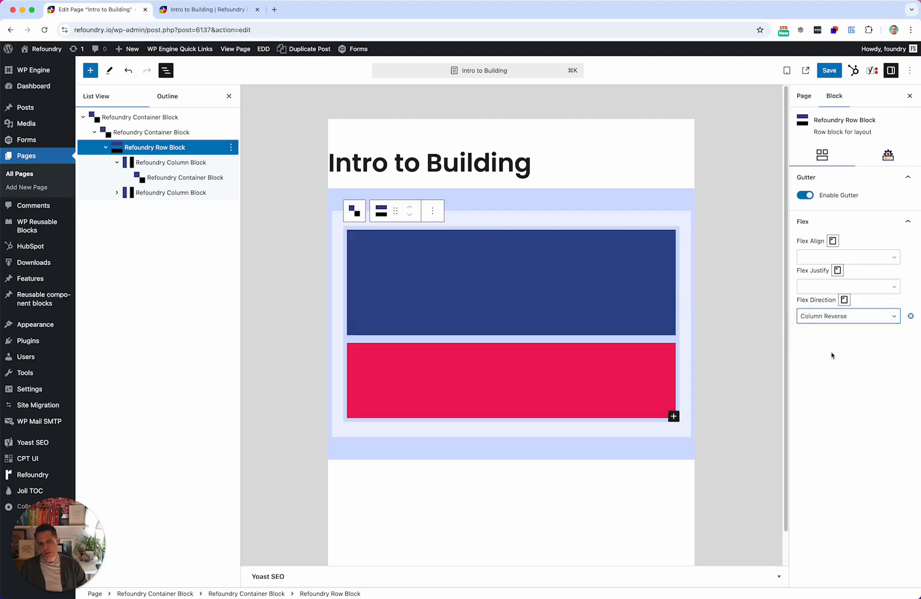